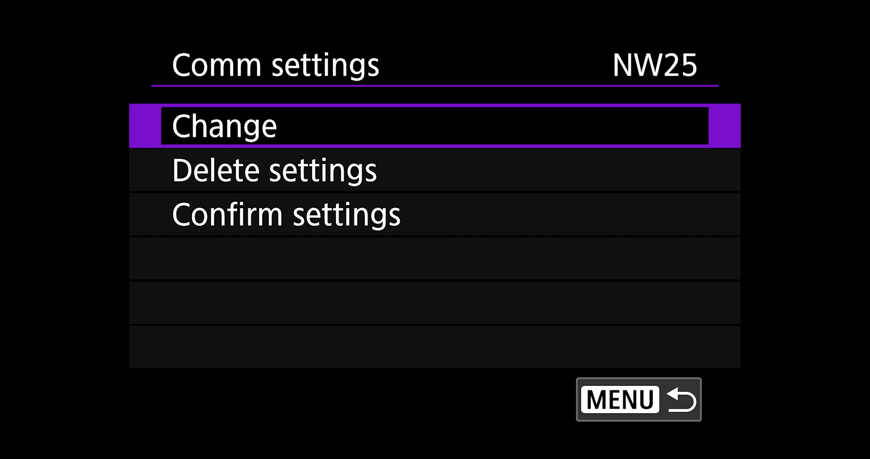
# - Back out of the NW25 communication options to the top-level wireless settings list
pyautogui.press('Escape')
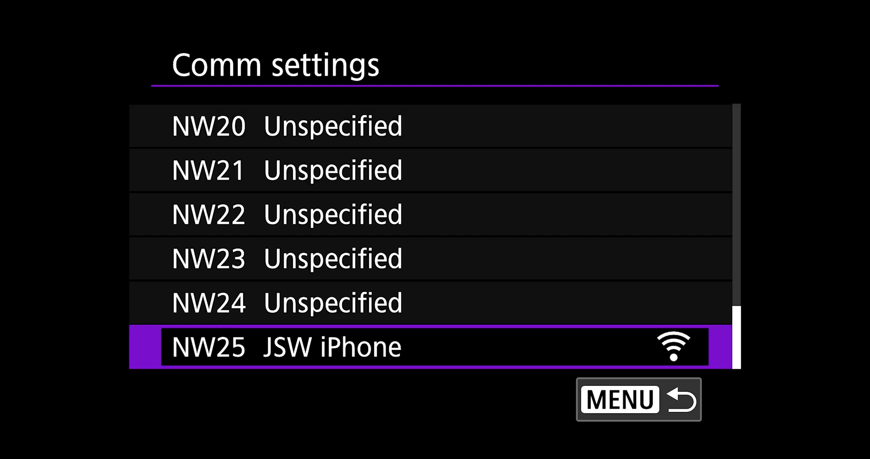
pyautogui.press('Escape')
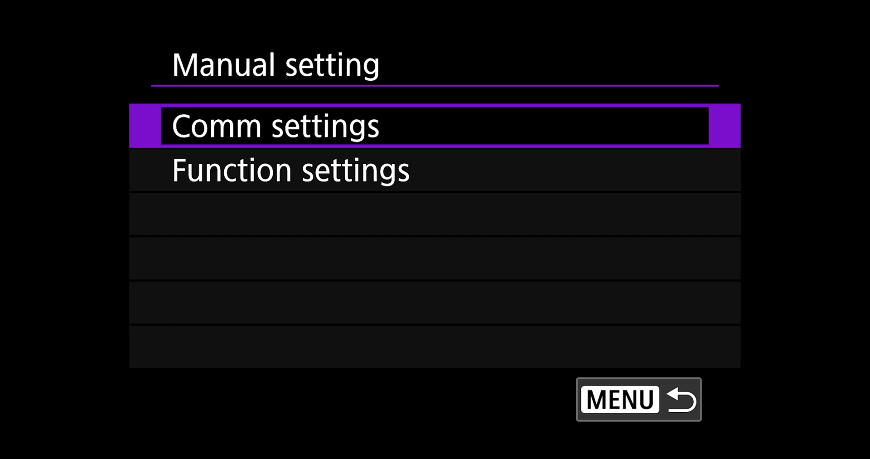
pyautogui.press('Escape')
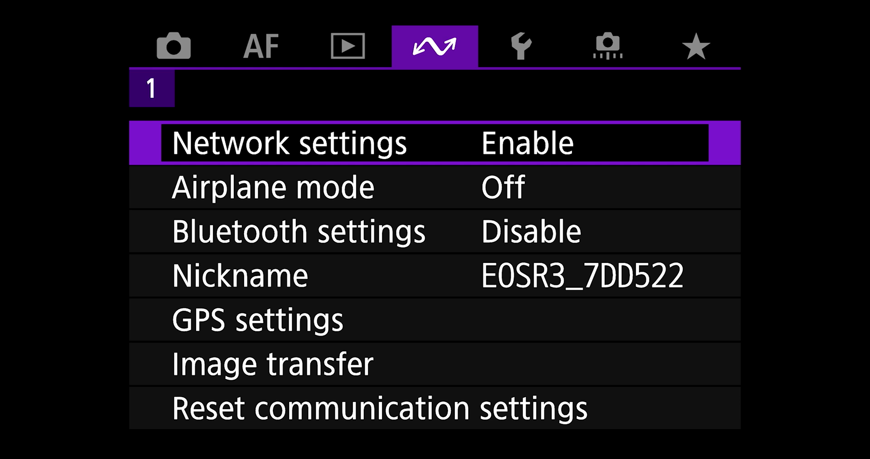
# - Navigate Network settings > Manual setting > Function settings and highlight the unused MODE25 entry
pyautogui.press('Down')
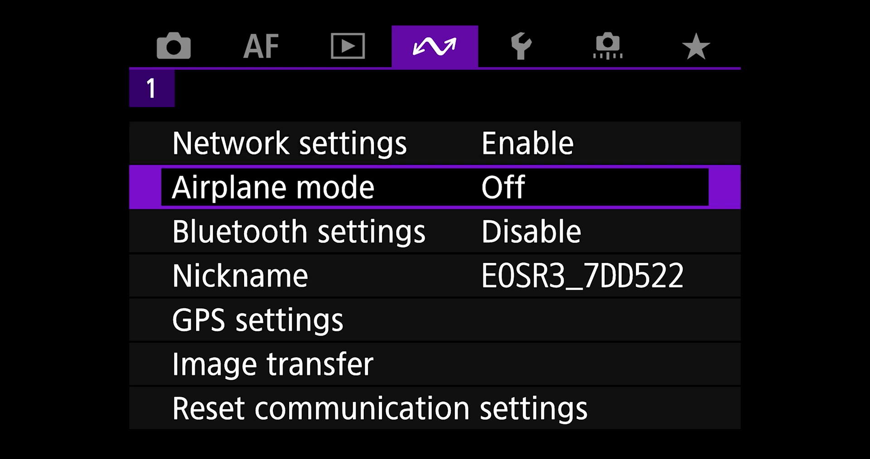
pyautogui.press('Down')
pyautogui.press('Up')
pyautogui.press('Up')
pyautogui.press('Return')
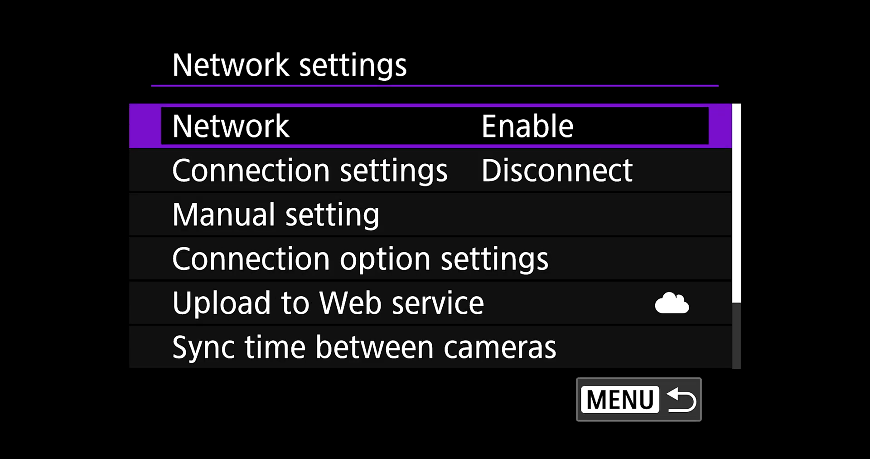
pyautogui.press('Down')
pyautogui.press('Down')
pyautogui.press('Return')
pyautogui.press('Down')
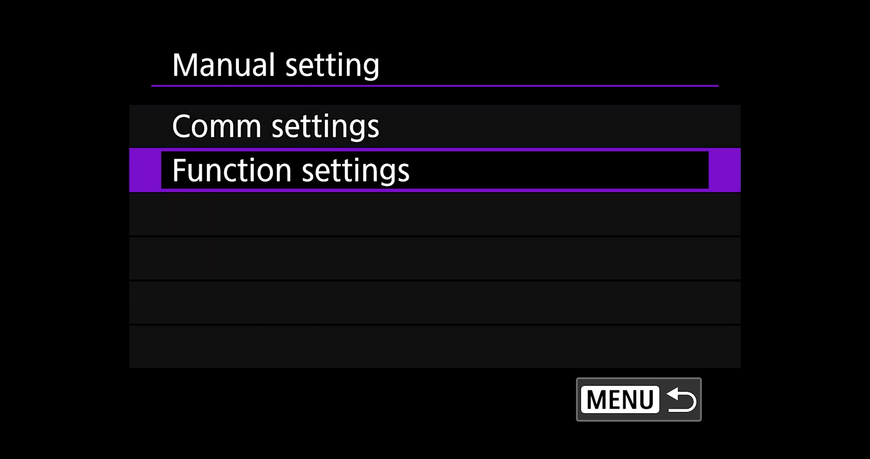
pyautogui.press('Return')
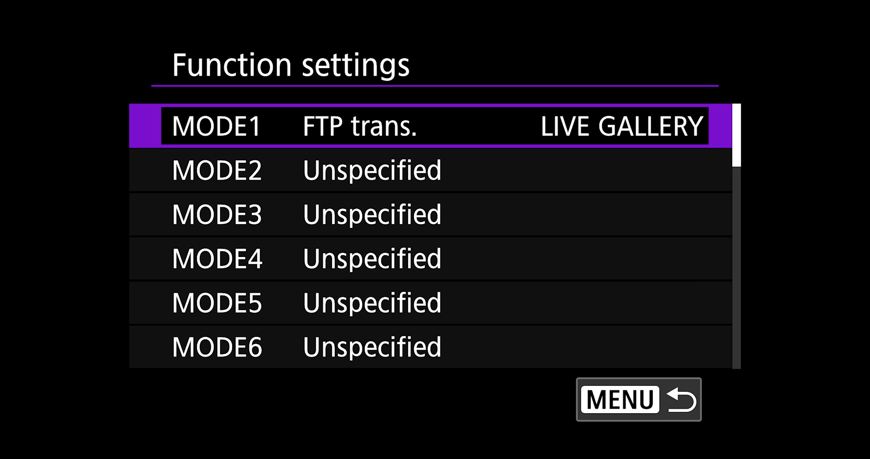
pyautogui.press('Up')
# - Create MODE25 with the wizard as an FTP transfer function in FTP mode
pyautogui.press('Return')
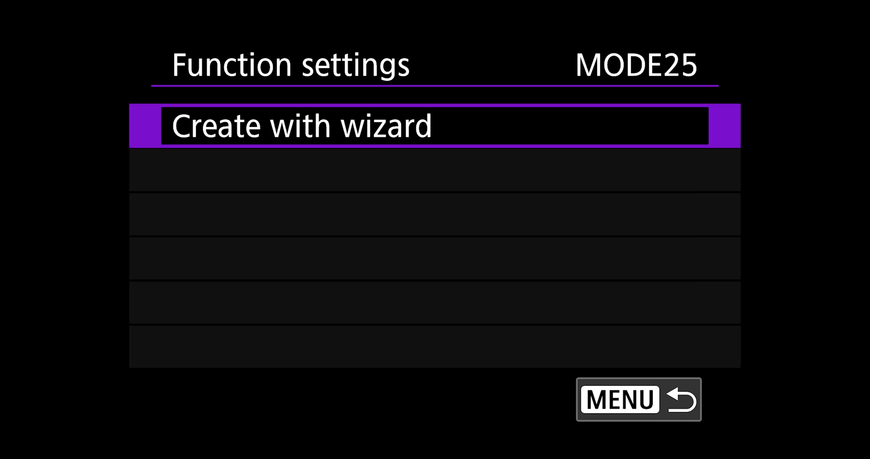
pyautogui.press('Return')
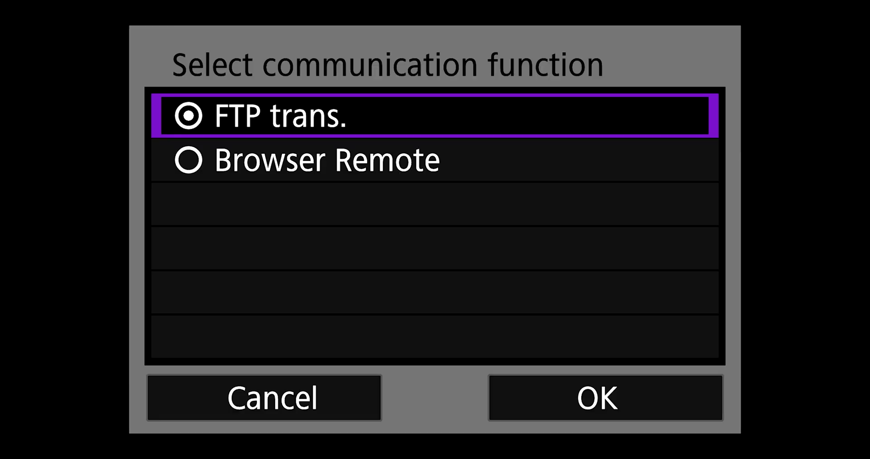
pyautogui.press('Down')
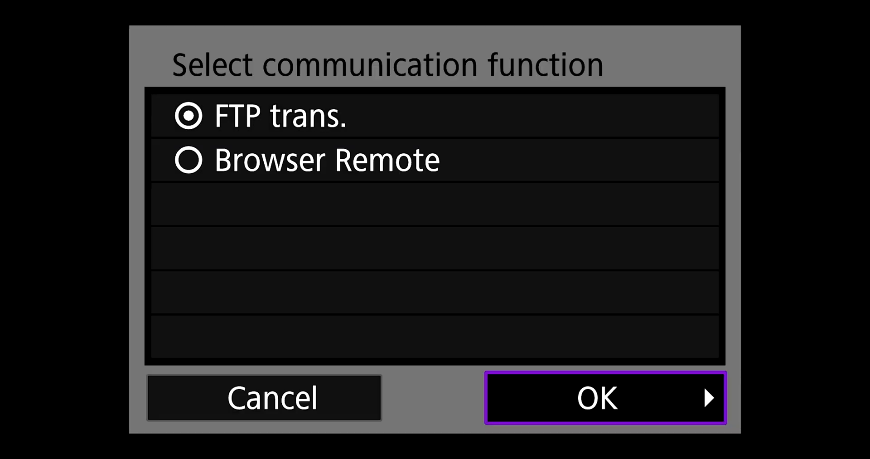
pyautogui.press('Return')
pyautogui.press('Down')
pyautogui.press('Return')
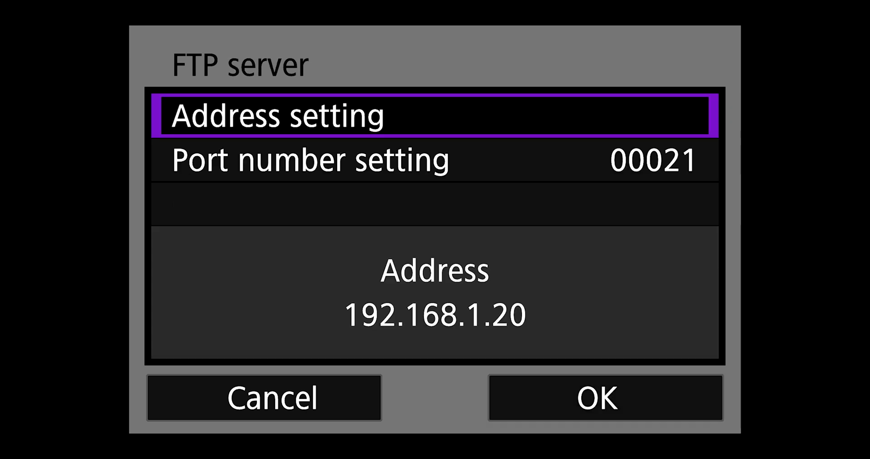
# - Replace the server IP address with ftp.photoshelter.com
pyautogui.press('Return')
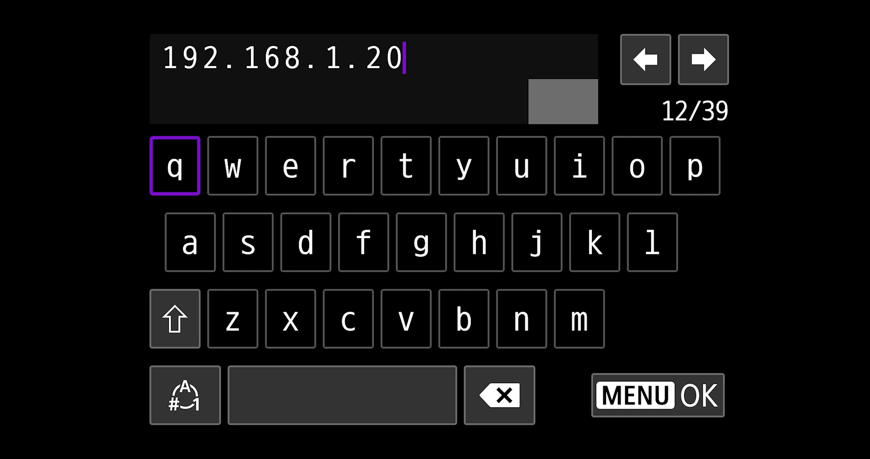
pyautogui.press('BackSpace')
pyautogui.press('BackSpace')
pyautogui.press('BackSpace')
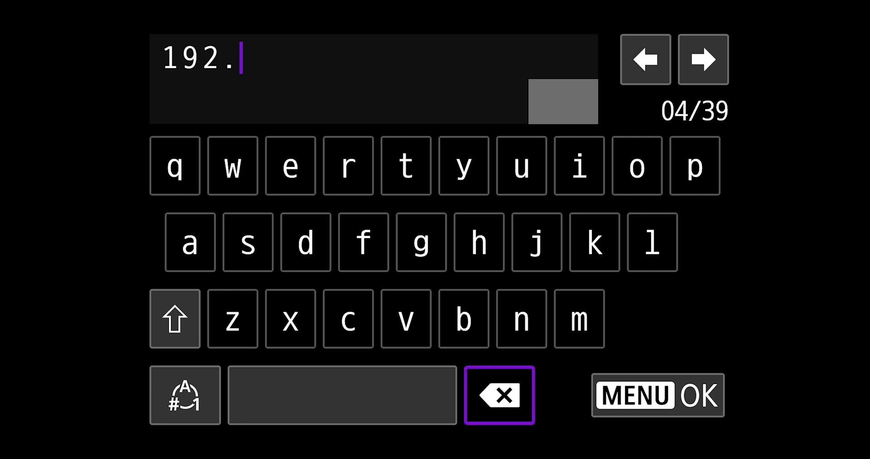
pyautogui.press('BackSpace')
pyautogui.press('BackSpace')
pyautogui.press('BackSpace')
pyautogui.write('ftp.p')
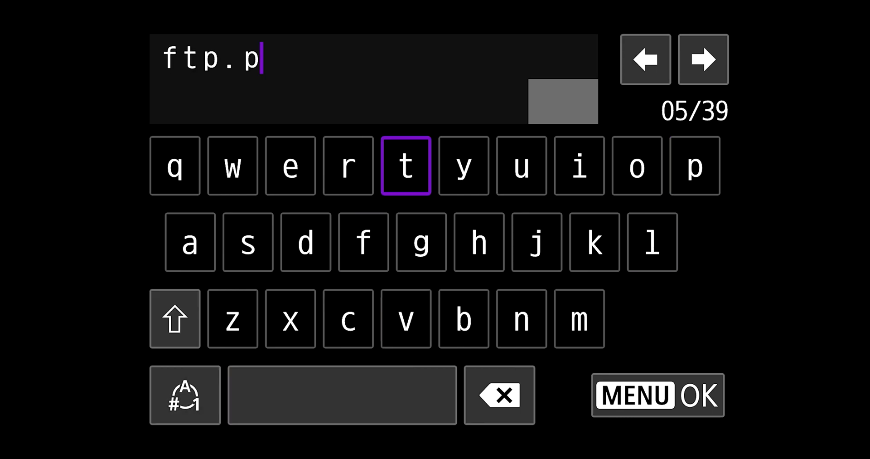
pyautogui.write('hotoshelter.c')
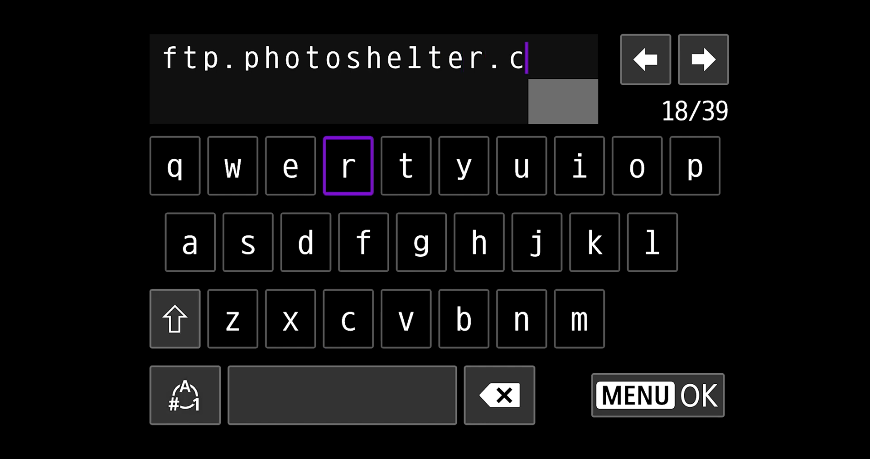
pyautogui.write('om')
pyautogui.press('Up')
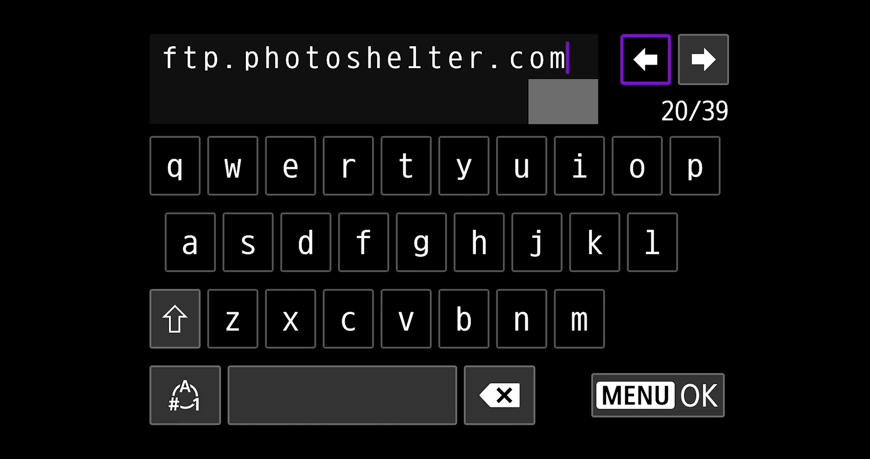
# - Save the server address, confirm the server settings with passive mode disabled and no proxy server
pyautogui.press('Return')
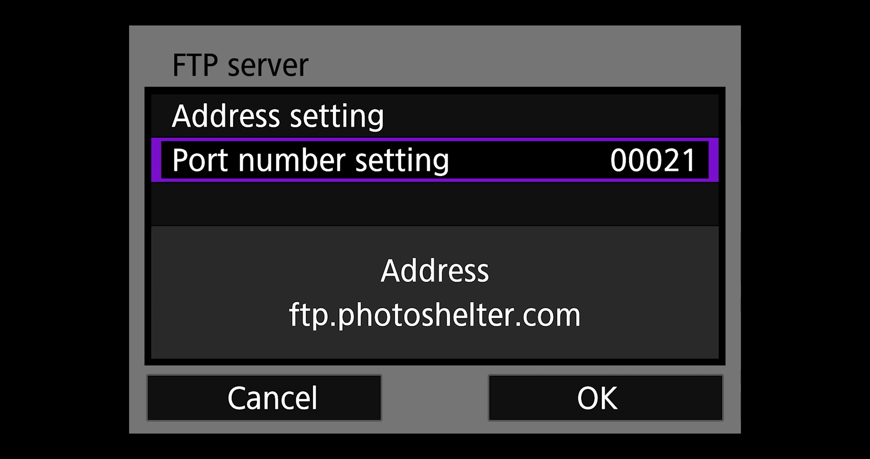
pyautogui.press('Down')
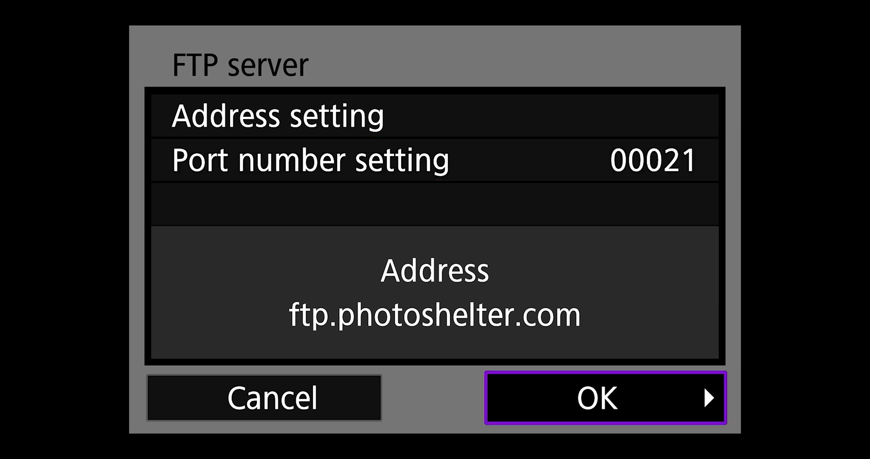
pyautogui.press('Return')
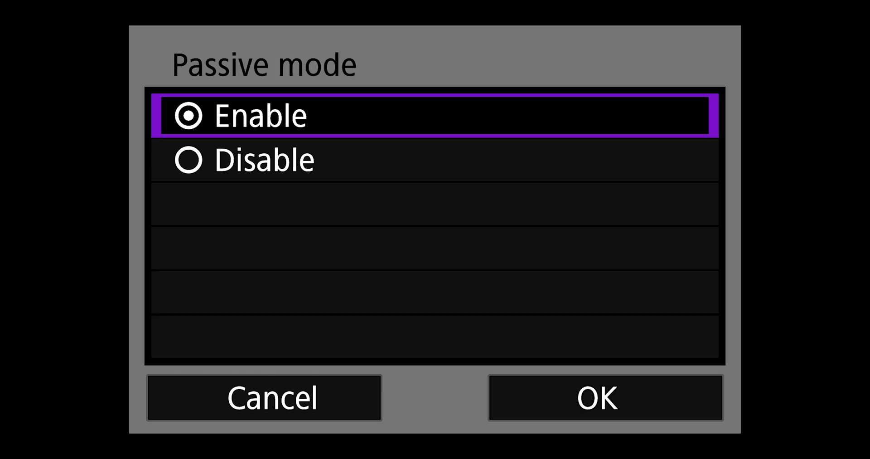
pyautogui.press('Down')
pyautogui.press('Down')
pyautogui.press('Return')
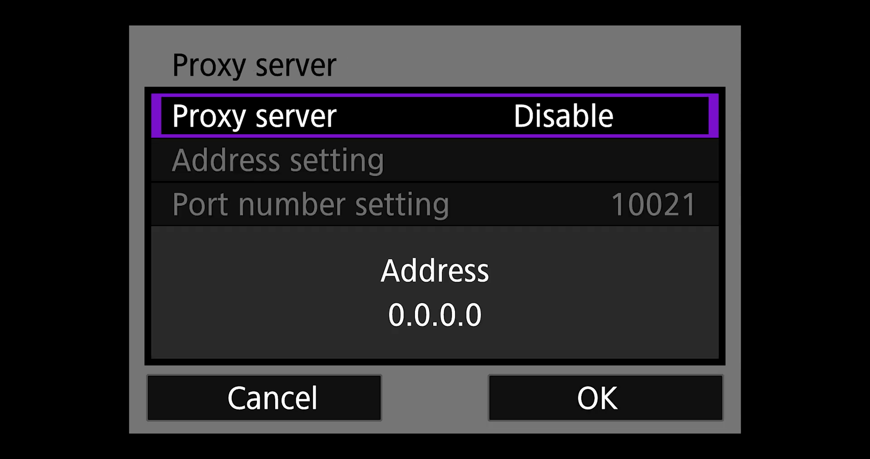
pyautogui.press('Down')
pyautogui.press('Return')
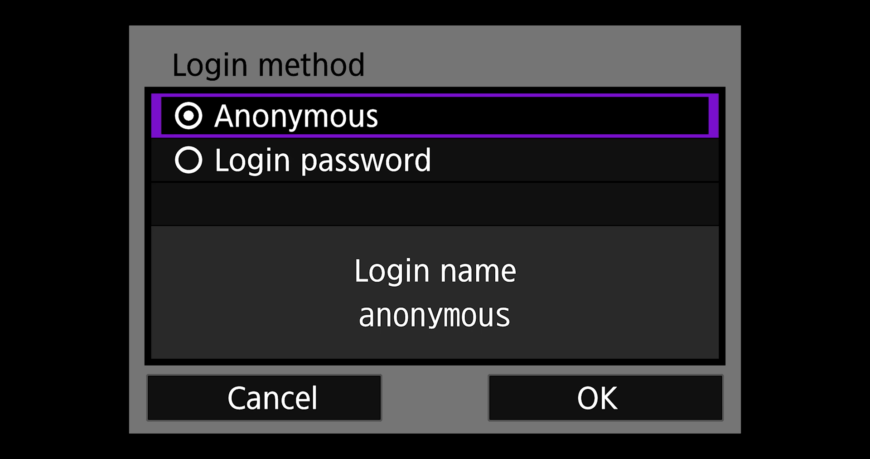
# - Choose password login and clear the old text from the Login name field
pyautogui.press('Down')
pyautogui.press('Return')
pyautogui.press('Down')
pyautogui.press('Return')
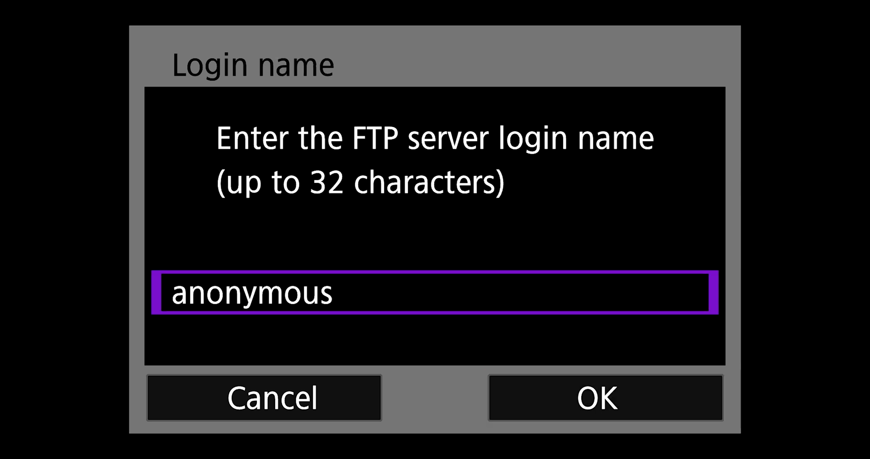
pyautogui.press('Return')
pyautogui.write('sh')
pyautogui.press('BackSpace')
pyautogui.press('BackSpace')
pyautogui.press('BackSpace')
pyautogui.press('BackSpace')
pyautogui.press('BackSpace')
pyautogui.press('BackSpace')
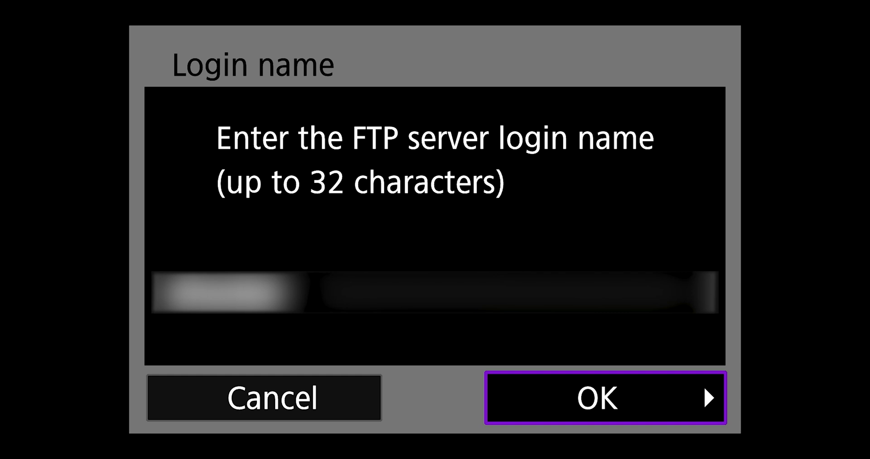
# - Confirm the login name and continue to the password screen
pyautogui.press('Return')
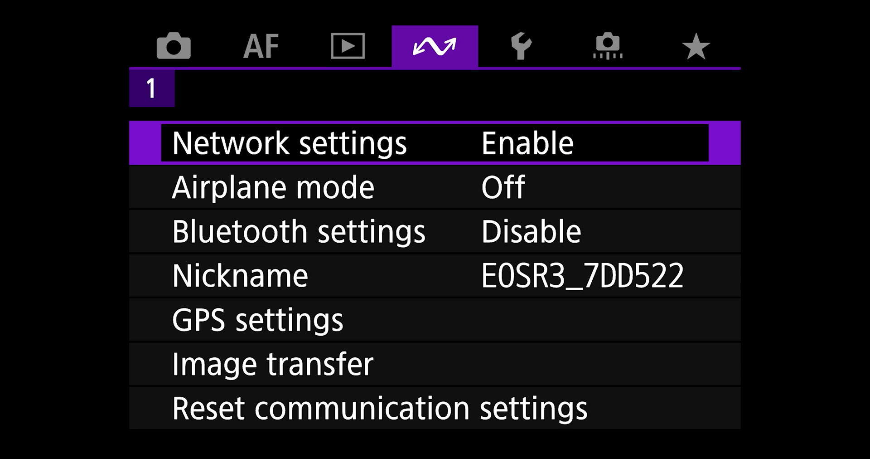
# - Open the empty SET20 connection preset and choose Create from list
pyautogui.press('Return')
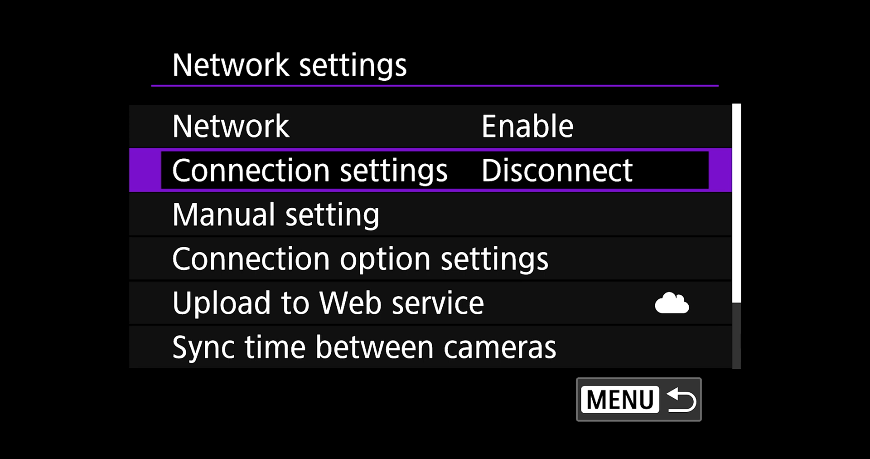
pyautogui.press('Return')
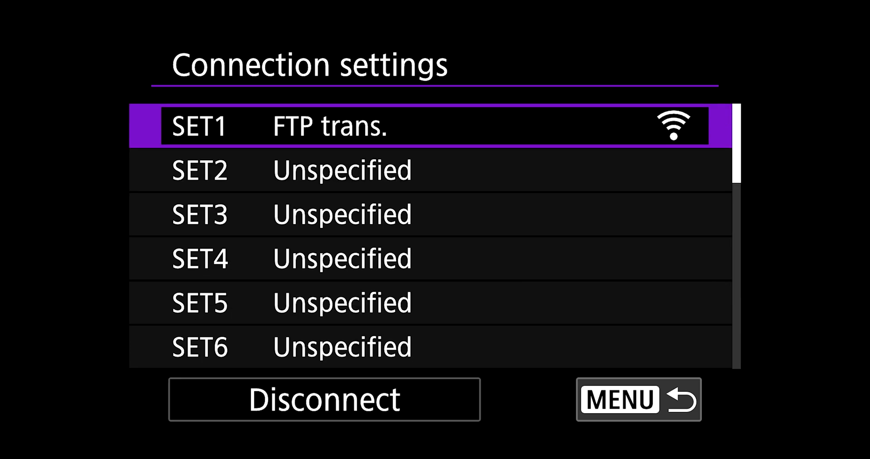
pyautogui.press('Down')
pyautogui.press('Down')
pyautogui.press('Down')
pyautogui.press('Down')
pyautogui.press('Down')
pyautogui.press('Down')
pyautogui.press('Down')
pyautogui.press('Down')
pyautogui.press('Down')
pyautogui.press('Down')
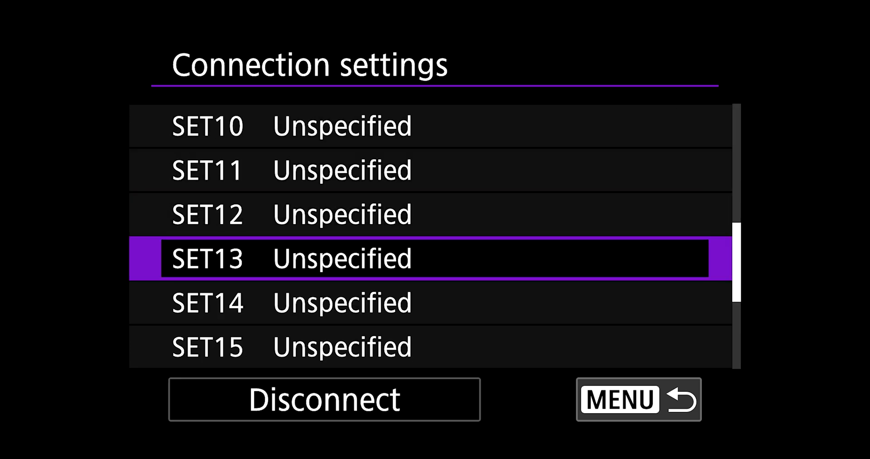
pyautogui.press('Down')
pyautogui.press('Down')
pyautogui.press('Down')
pyautogui.press('Down')
pyautogui.press('Return')
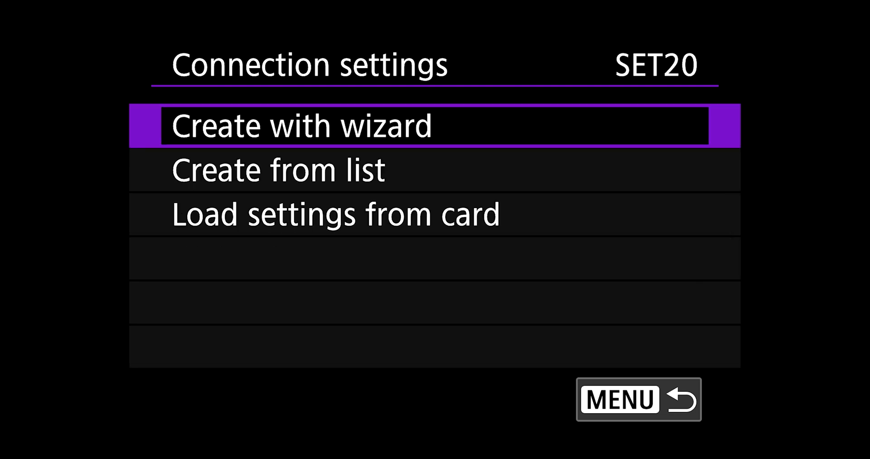
pyautogui.press('Down')
pyautogui.press('Return')
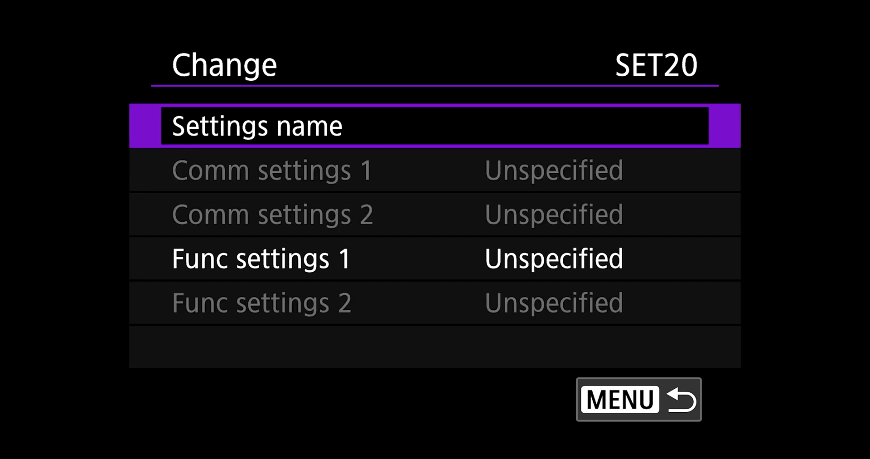
# - Name the SET20 preset 'mac ftp'
pyautogui.press('Return')
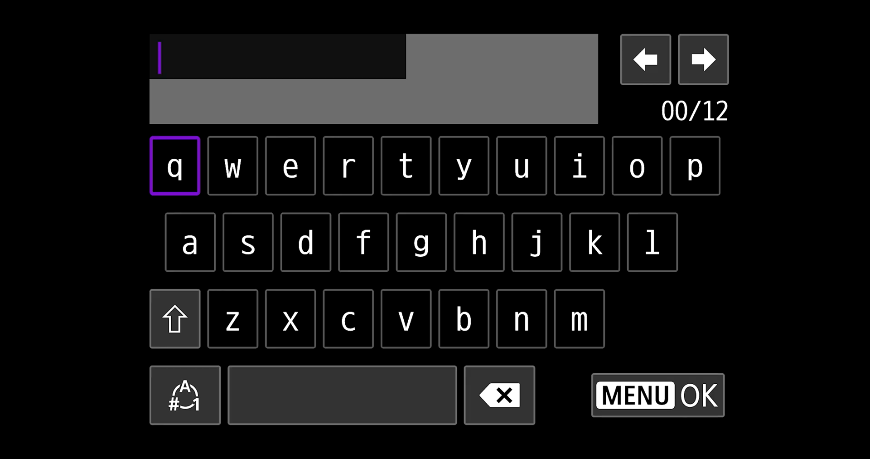
pyautogui.write('mac ')
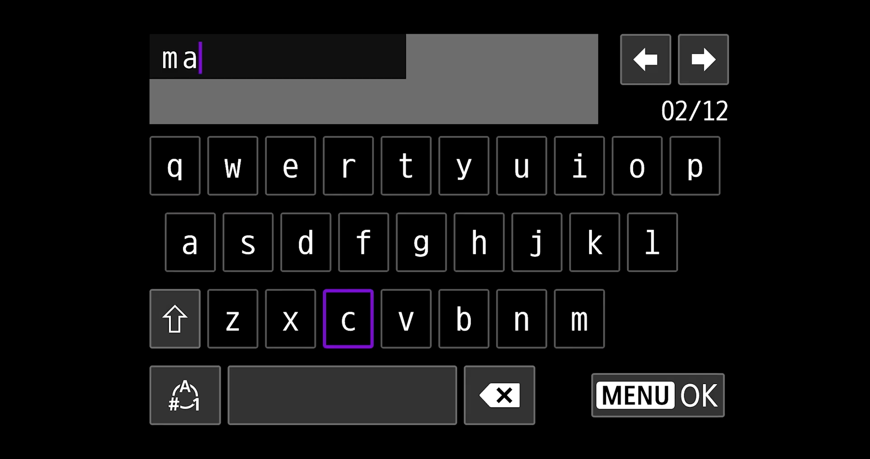
pyautogui.write('ftp')
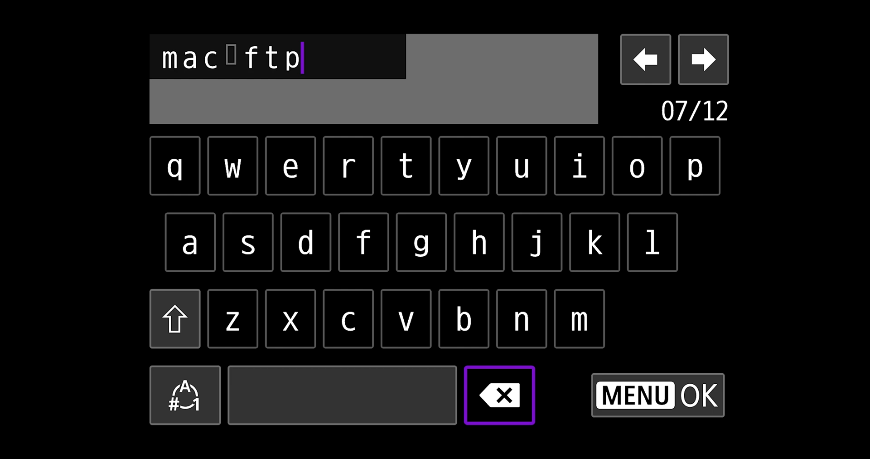
pyautogui.press('Return')
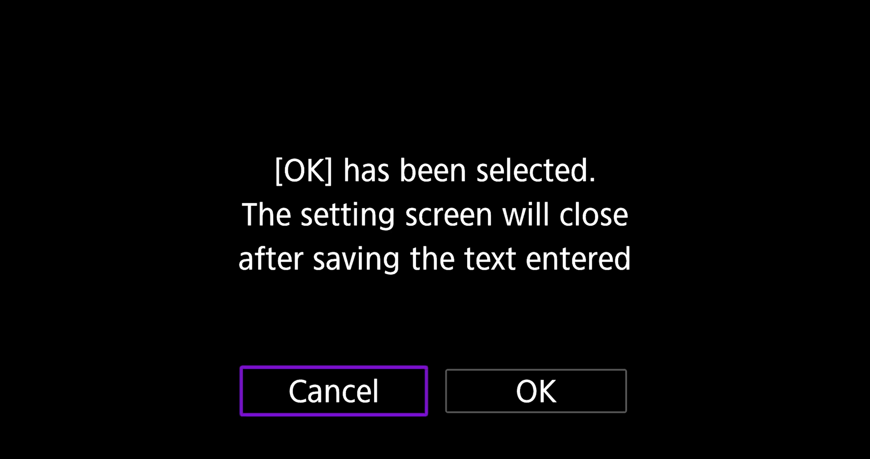
pyautogui.press('Right')
# - Save the name and assign MODE25 FTP trans. as the preset's function settings
pyautogui.press('Return')
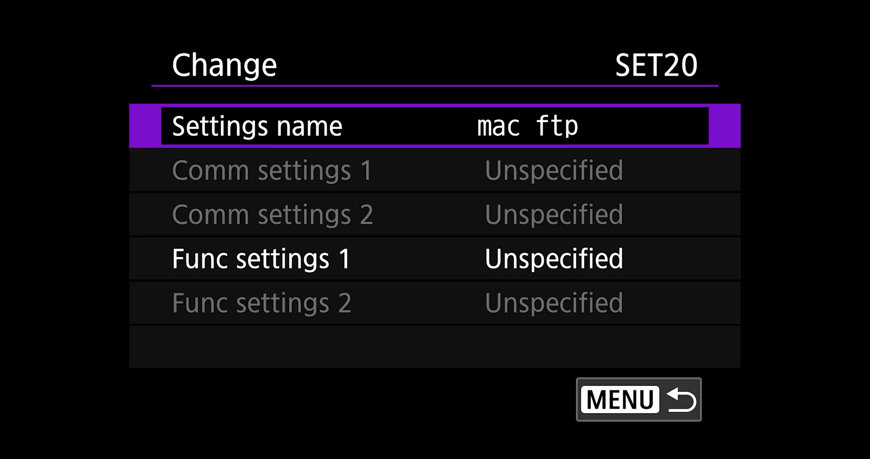
pyautogui.press('Down')
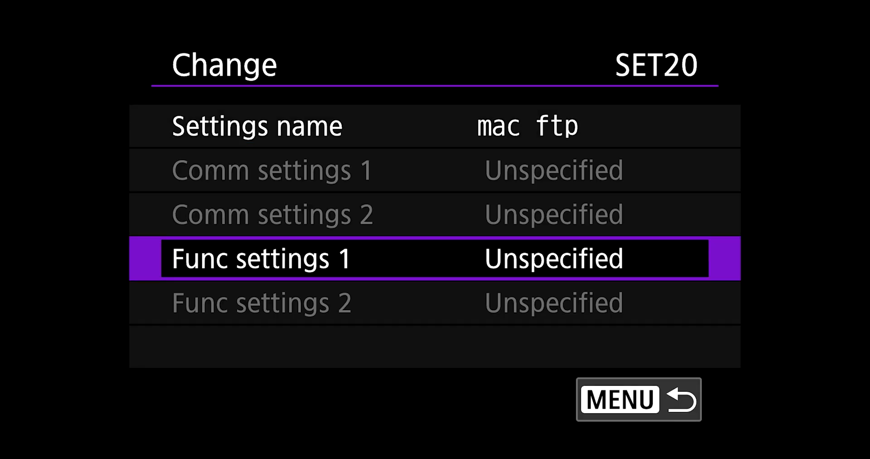
pyautogui.press('Return')
pyautogui.press('Return')
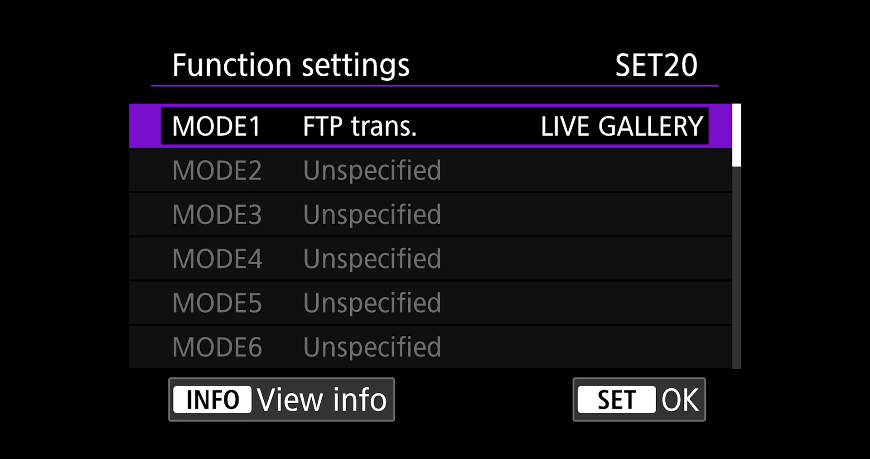
pyautogui.press('Up')
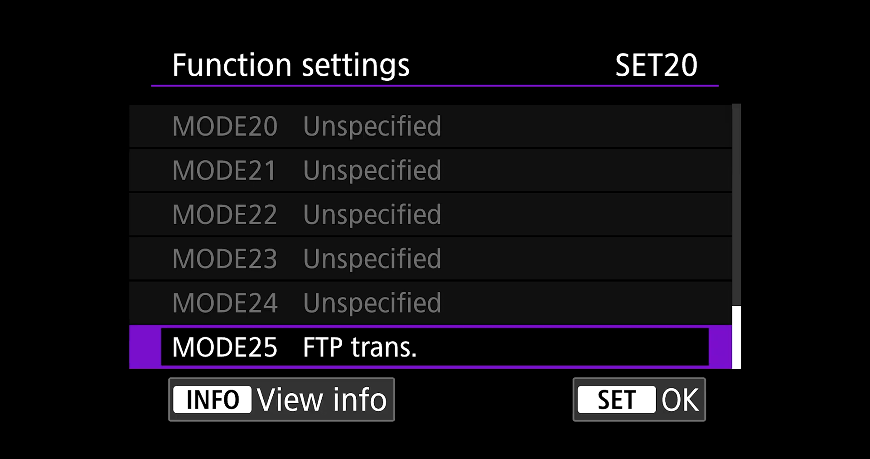
pyautogui.press('Return')
# - Assign the NW25 iPhone network as the preset's communication settings and finish editing
pyautogui.press('Up')
pyautogui.press('Up')
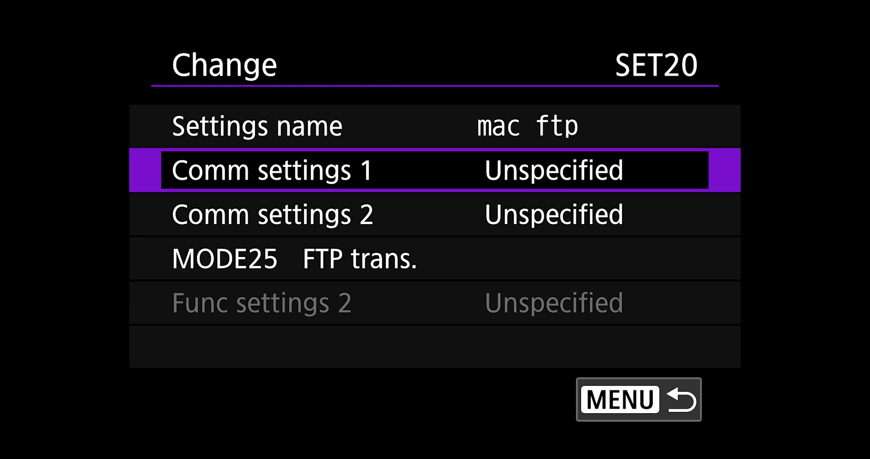
pyautogui.press('Return')
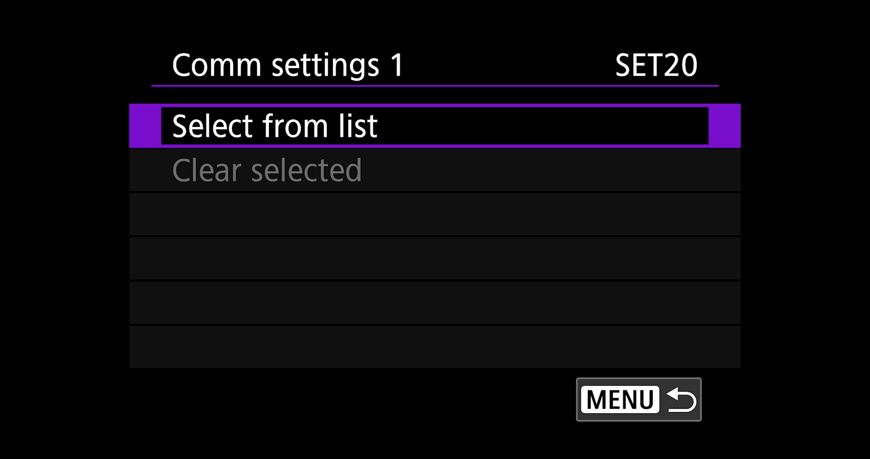
pyautogui.press('Return')
pyautogui.press('Up')
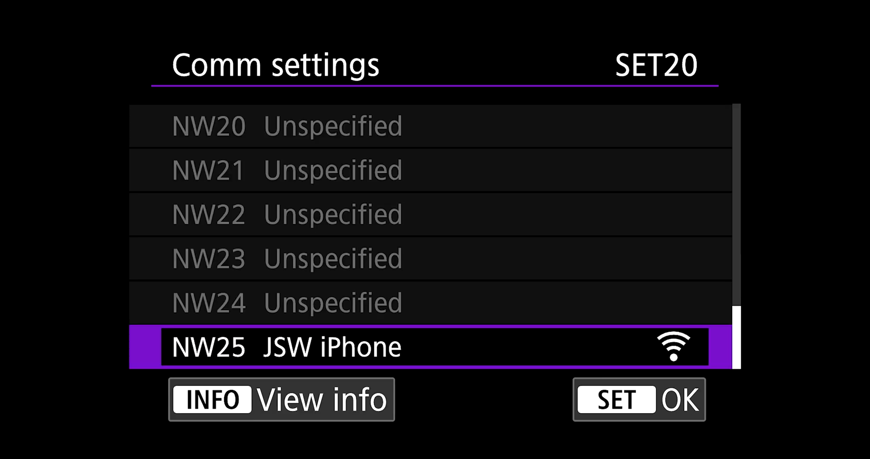
pyautogui.press('Return')
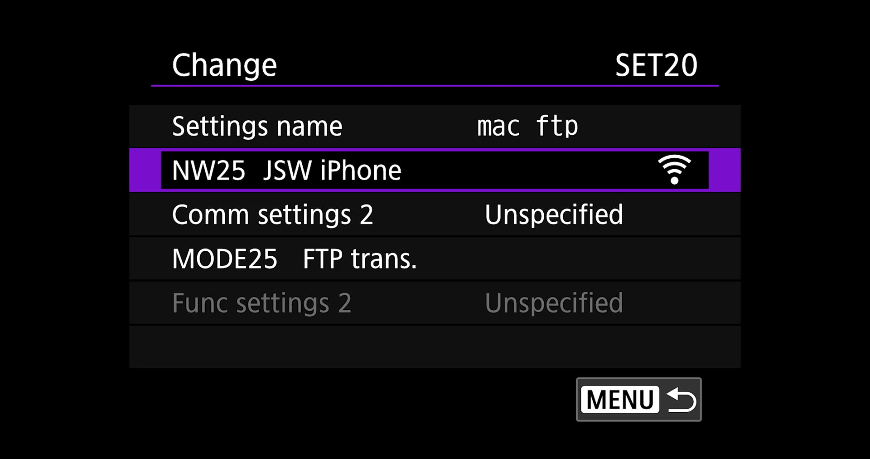
pyautogui.press('Escape')
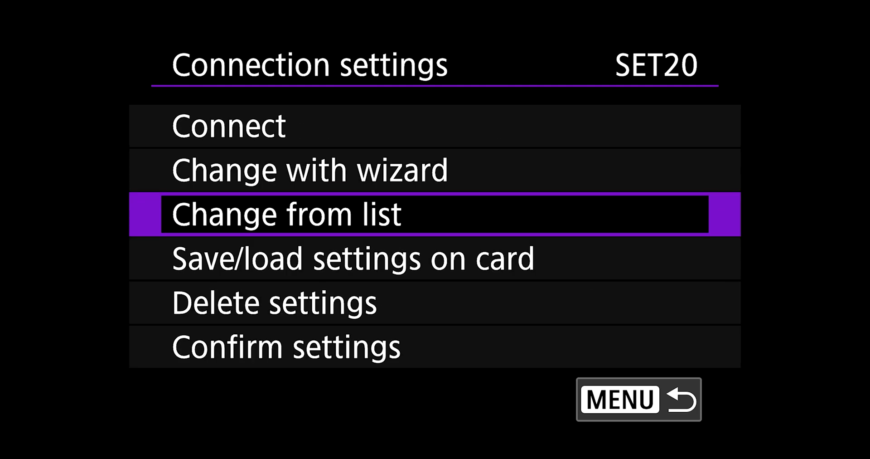
# - Connect using SET20 and review the FTP transfer settings with Transfer with SET enabled
pyautogui.press('Up')
pyautogui.press('Up')
pyautogui.press('Return')
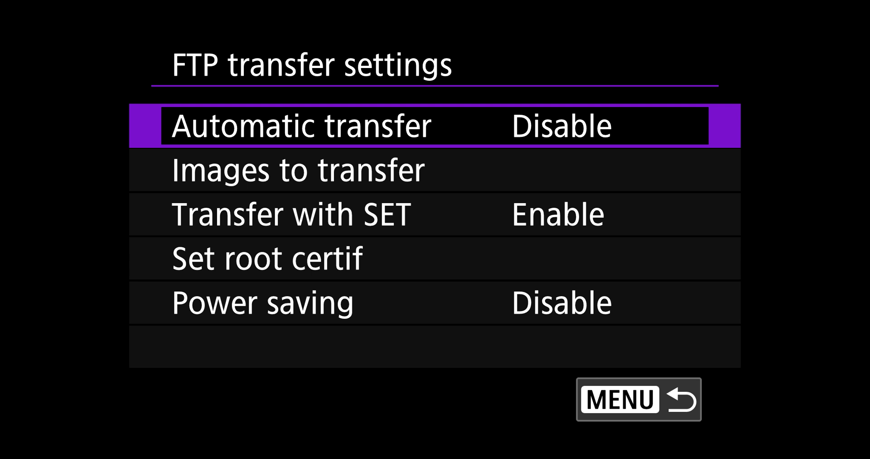
pyautogui.press('Down')
pyautogui.press('Down')
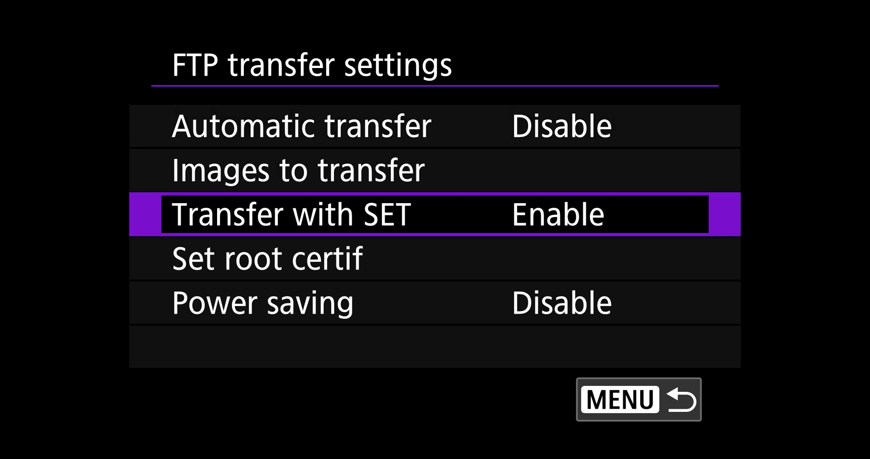